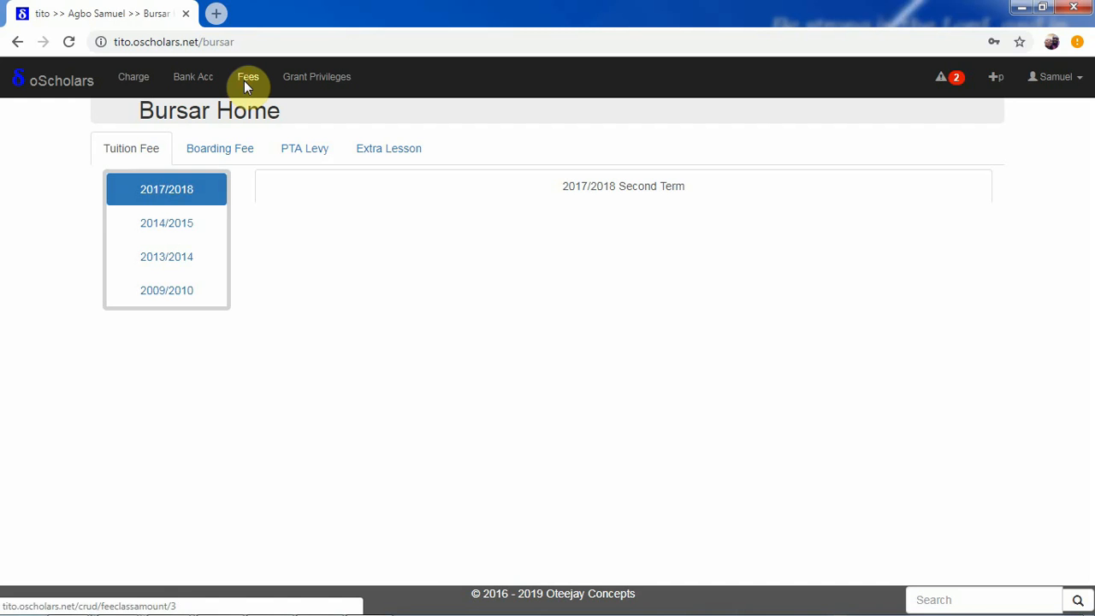
# Open the fees creation form for 2014/2015 Third Term and choose PTA Levy as the fee name.
pyautogui.click(247, 80)
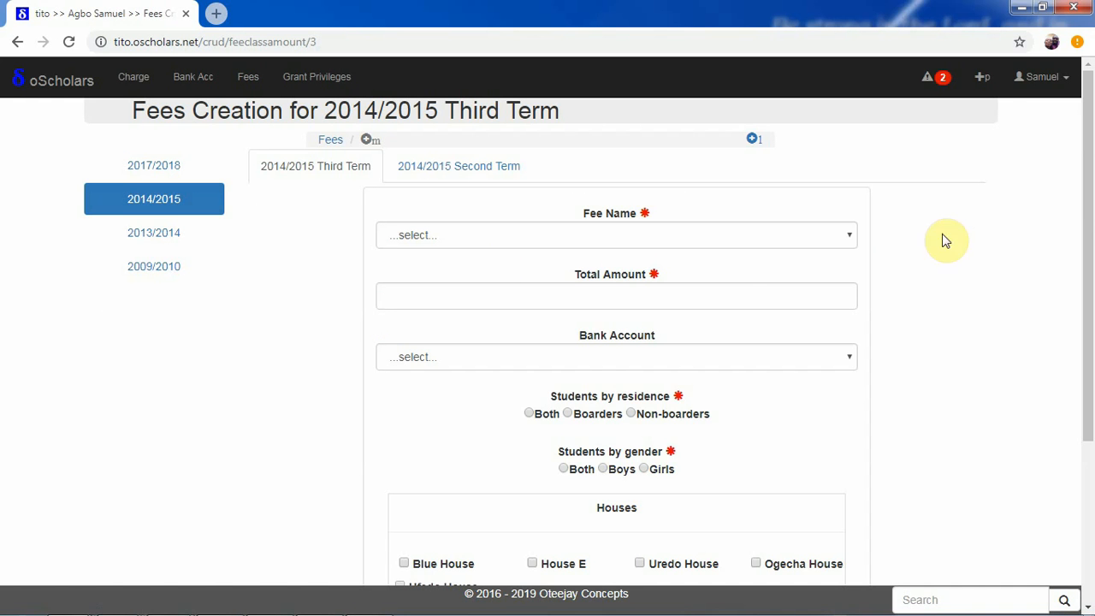
pyautogui.moveTo(1089, 230); pyautogui.dragTo(1085, 203)
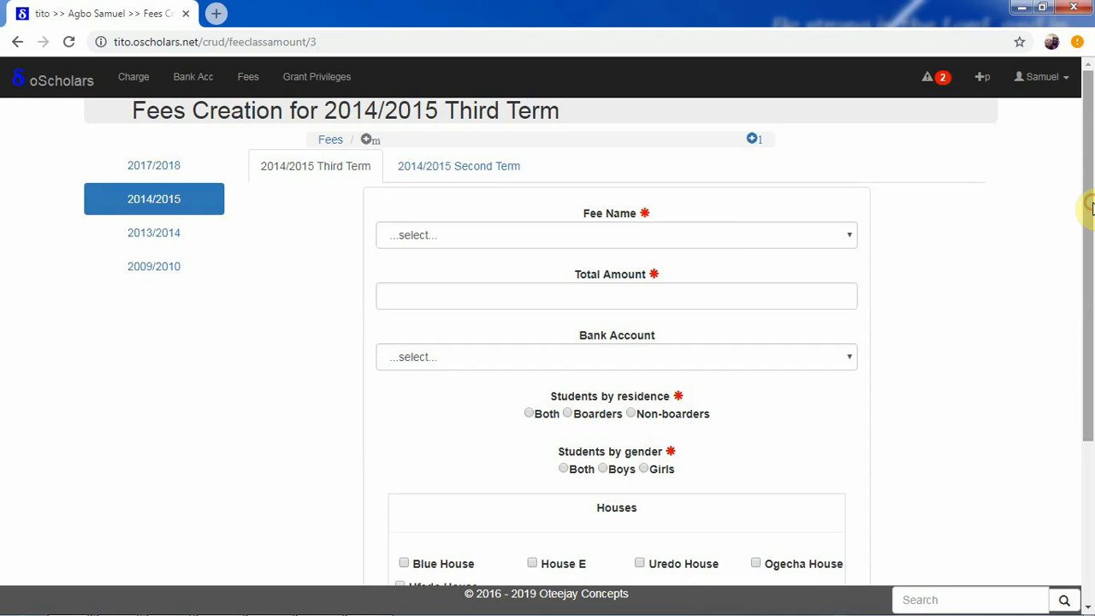
pyautogui.click(704, 235)
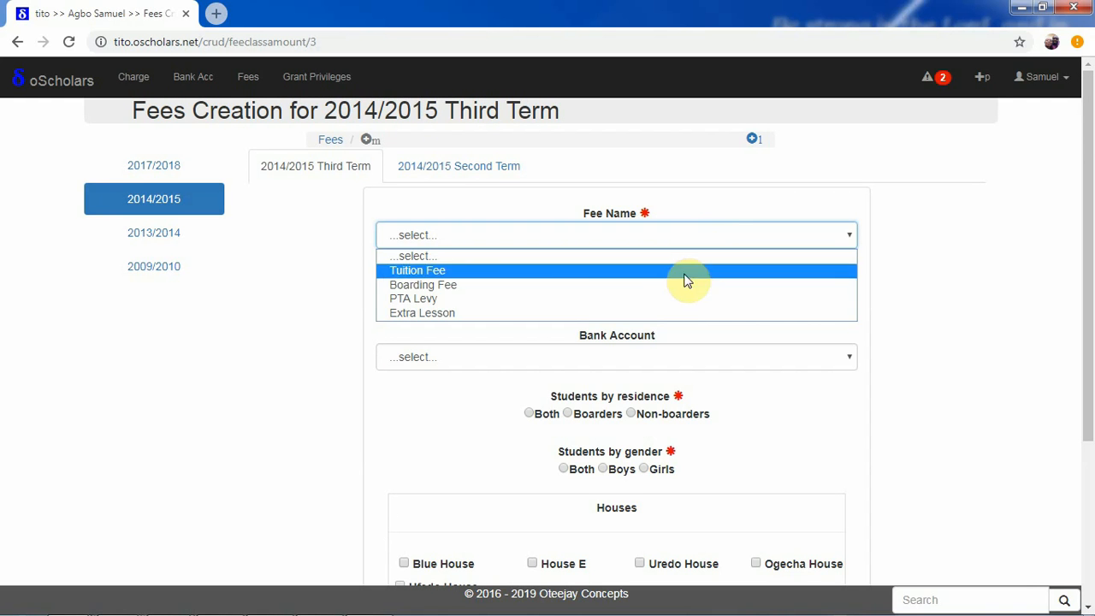
pyautogui.click(680, 294)
pyautogui.click(666, 295)
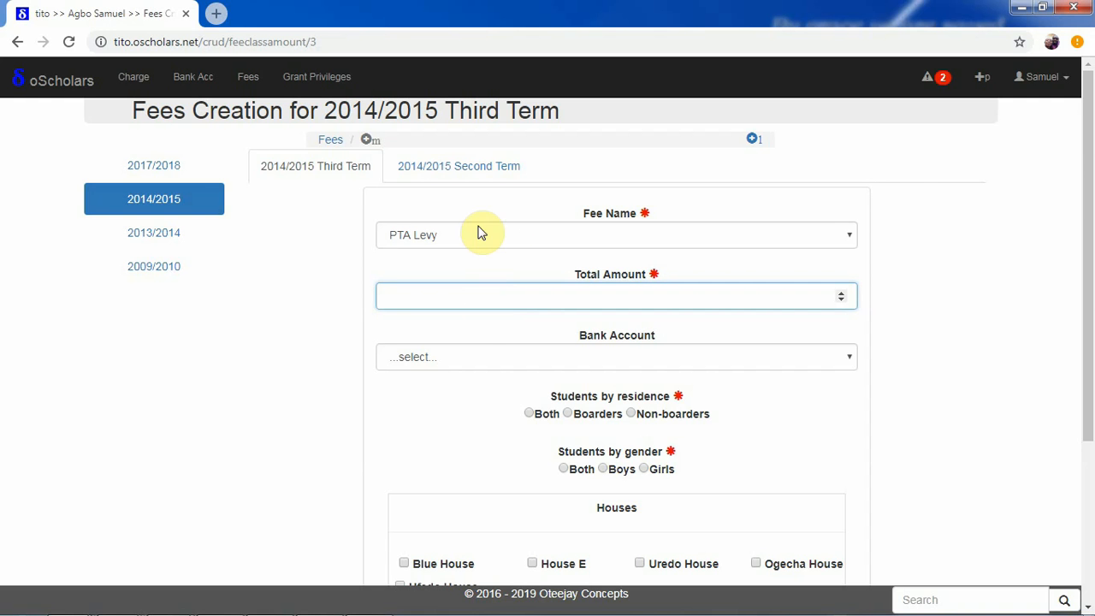
pyautogui.click(475, 355)
pyautogui.click(474, 355)
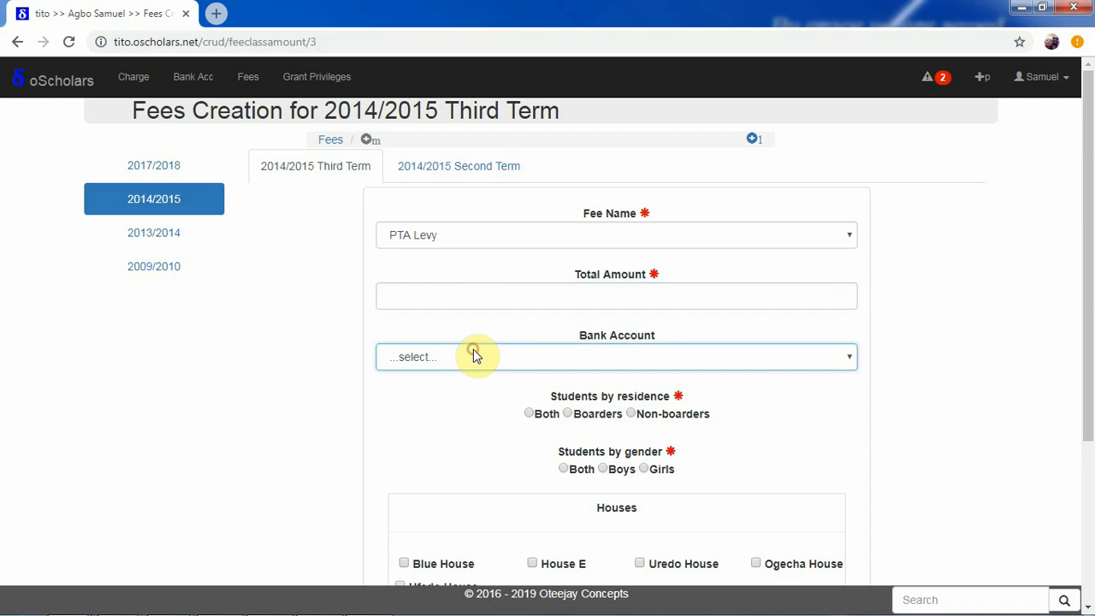
# Examine the fee creation form's fields, from residence and gender to houses and term-arms, and the sessions it covers.
pyautogui.scroll(-2, 1083, 377)
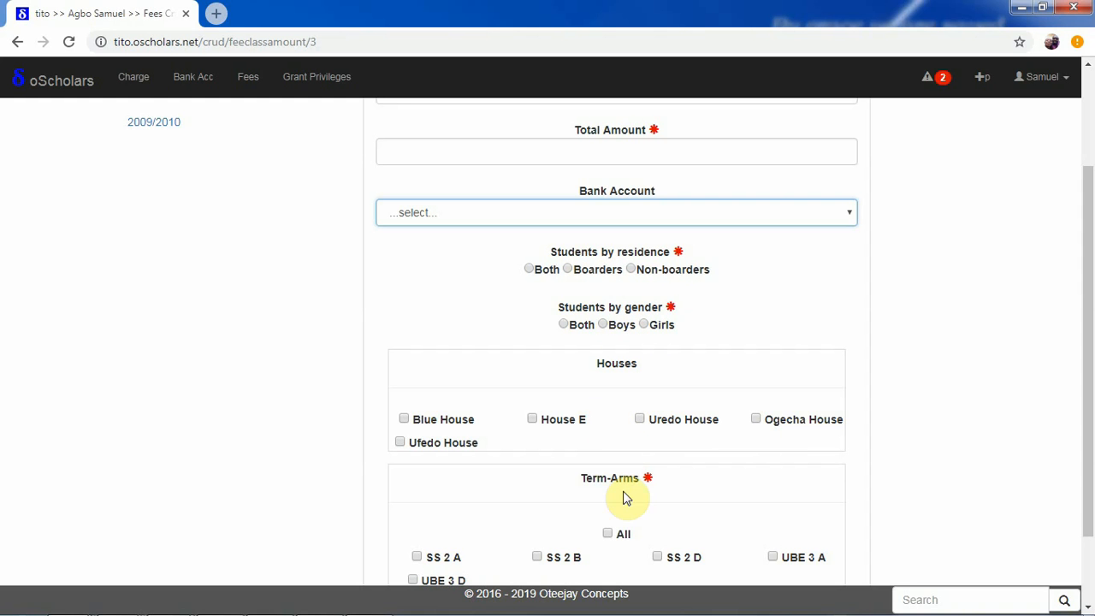
pyautogui.moveTo(1088, 342); pyautogui.dragTo(1083, 400)
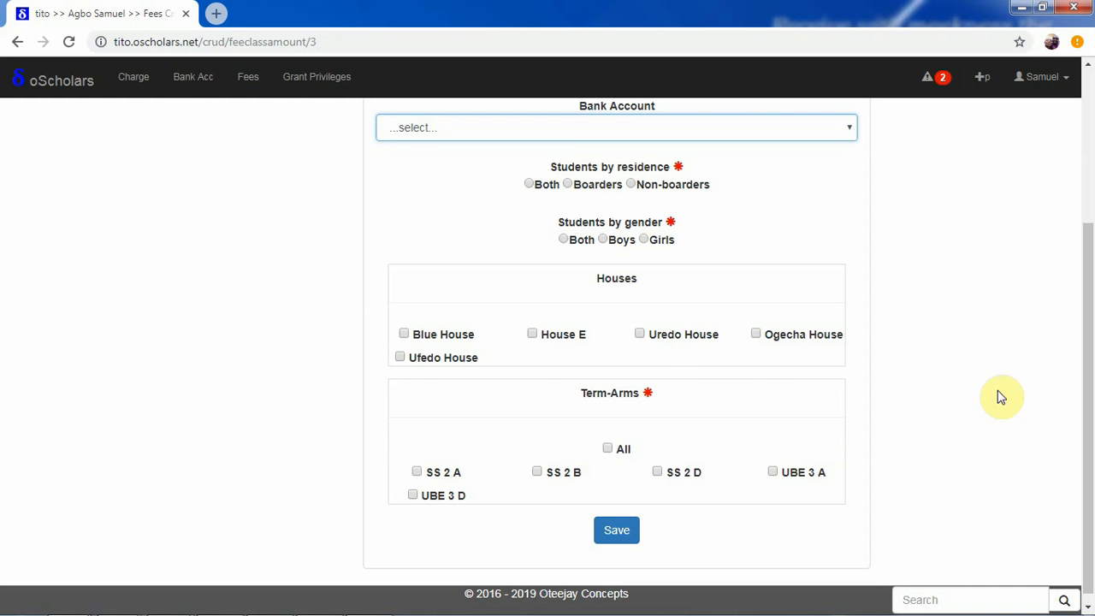
pyautogui.moveTo(1090, 445); pyautogui.dragTo(1082, 265)
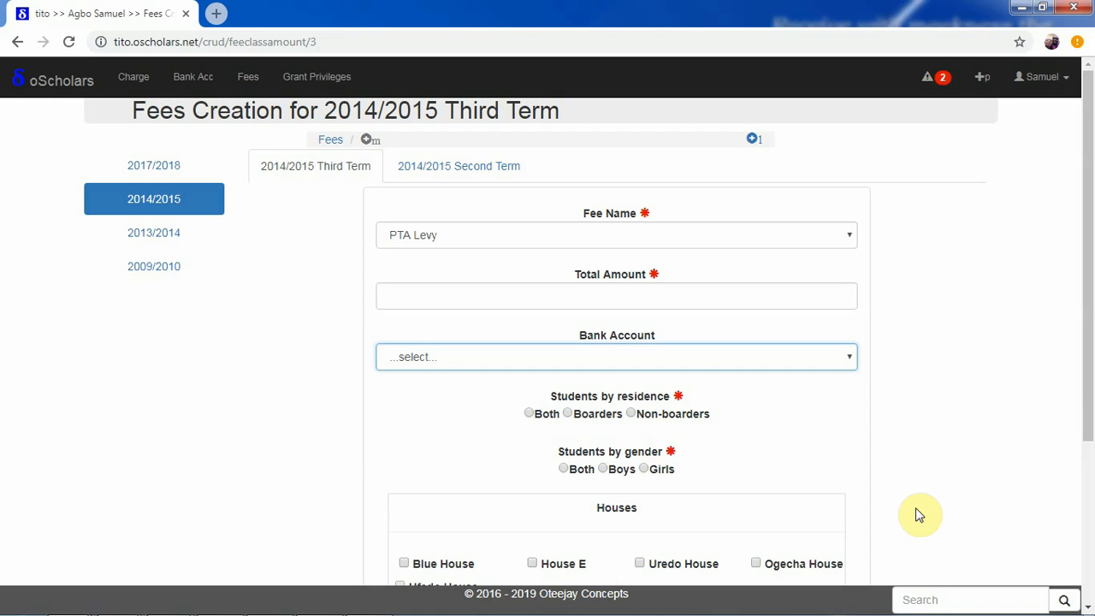
pyautogui.moveTo(1086, 368); pyautogui.dragTo(1071, 474)
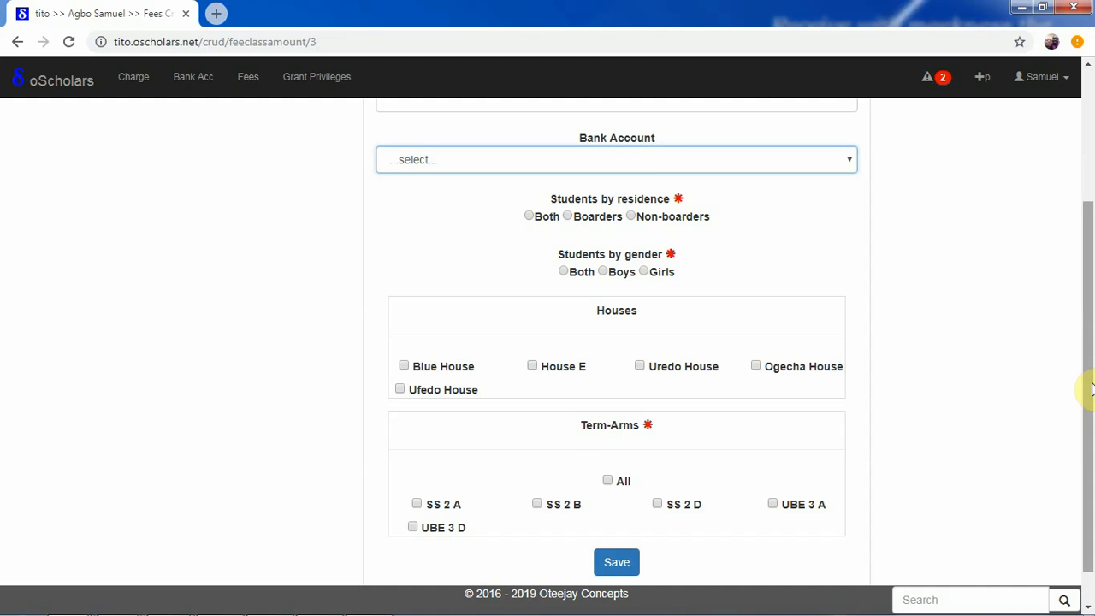
pyautogui.moveTo(1086, 384); pyautogui.dragTo(1086, 270)
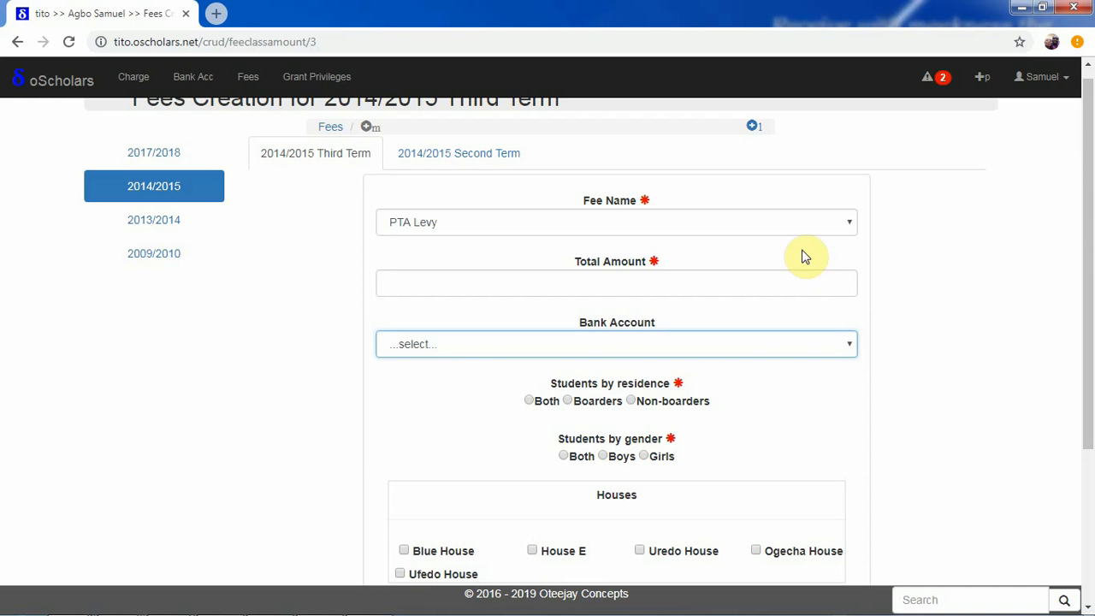
pyautogui.moveTo(1091, 252); pyautogui.dragTo(1088, 190)
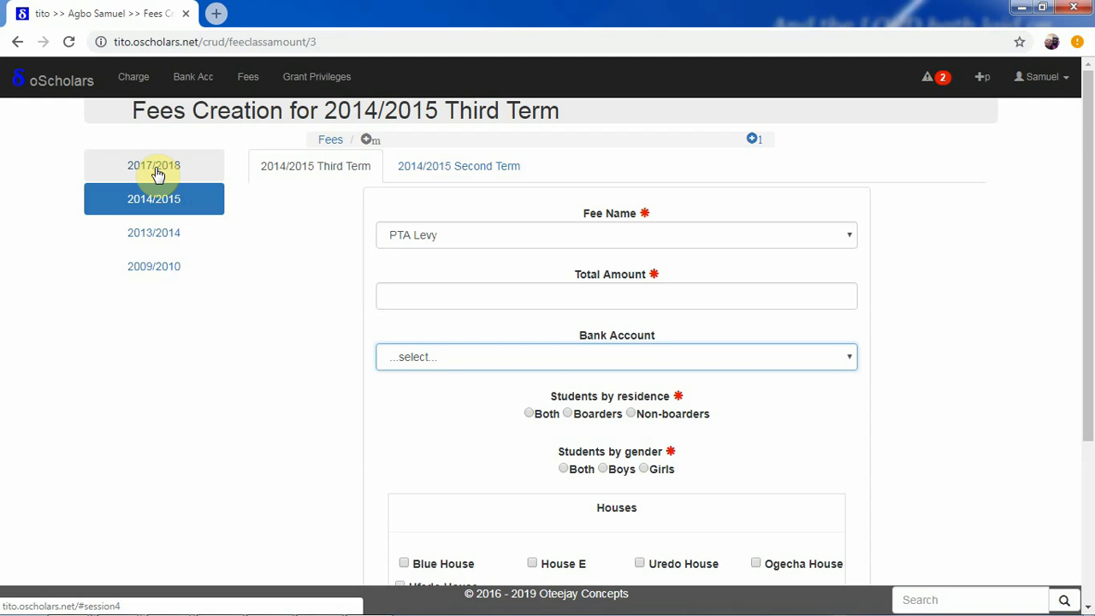
pyautogui.click(342, 256)
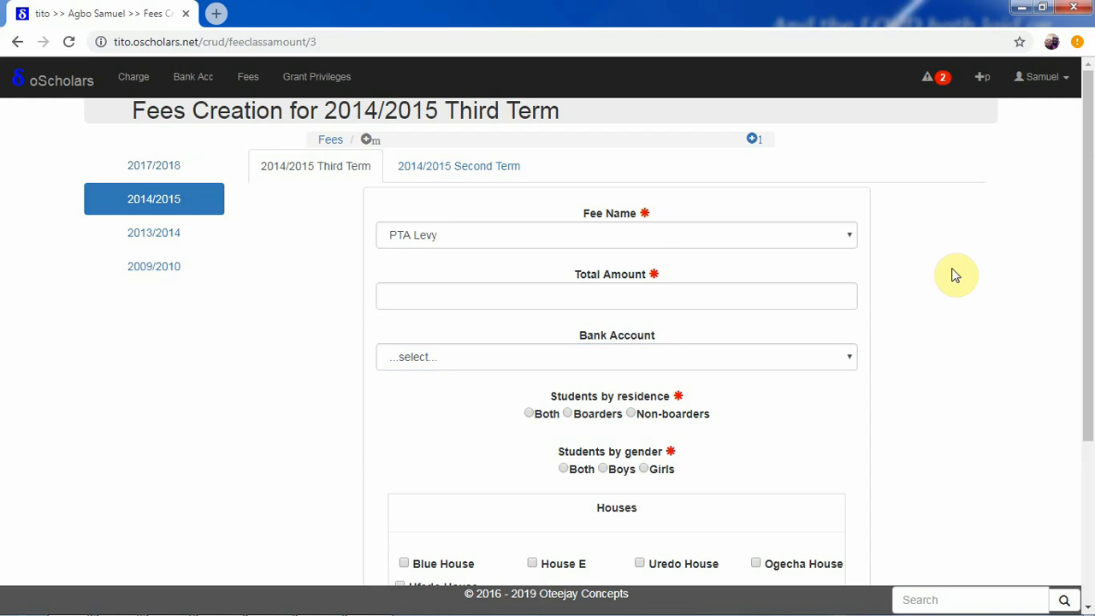
pyautogui.moveTo(1088, 256)
pyautogui.mouseDown()
pyautogui.moveTo(1092, 384)
pyautogui.moveTo(1090, 250)
pyautogui.mouseUp()
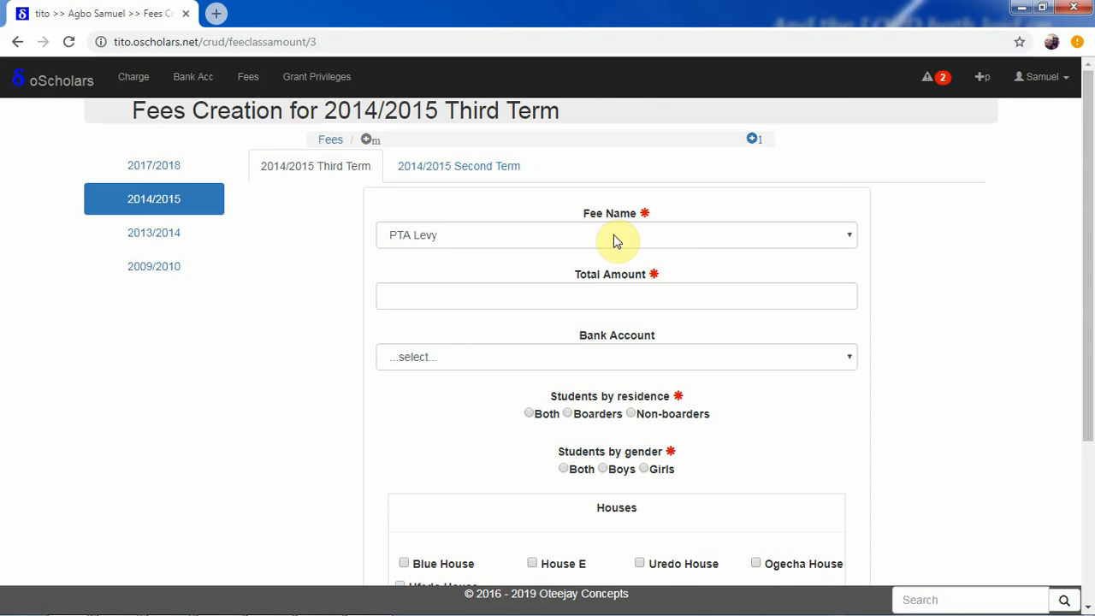
# Change the fee name in the creation form to Boarding Fee.
pyautogui.click(428, 237)
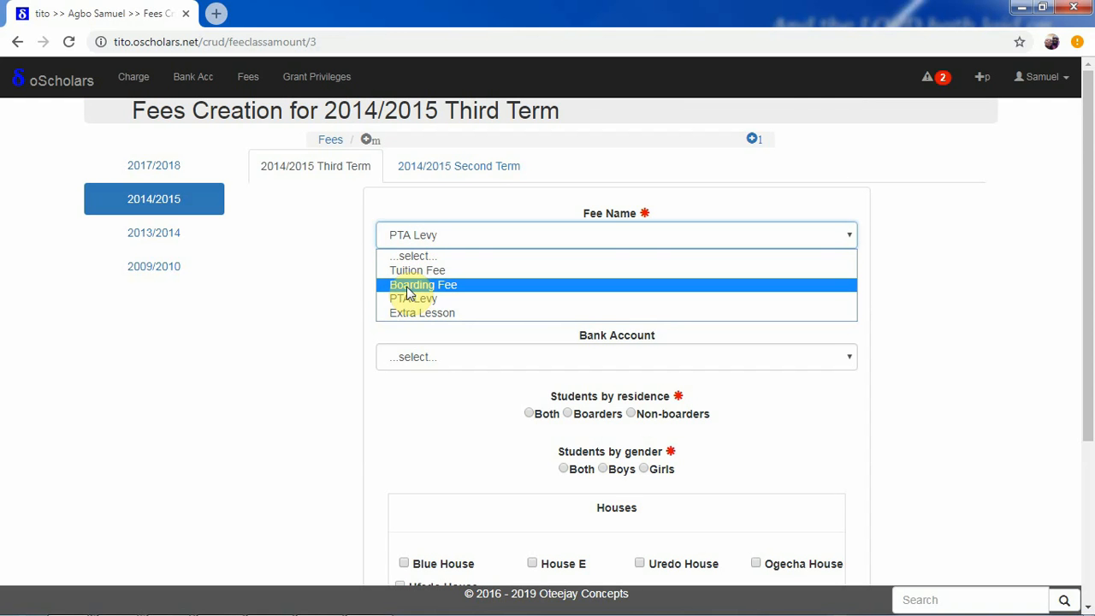
pyautogui.click(405, 285)
pyautogui.click(494, 296)
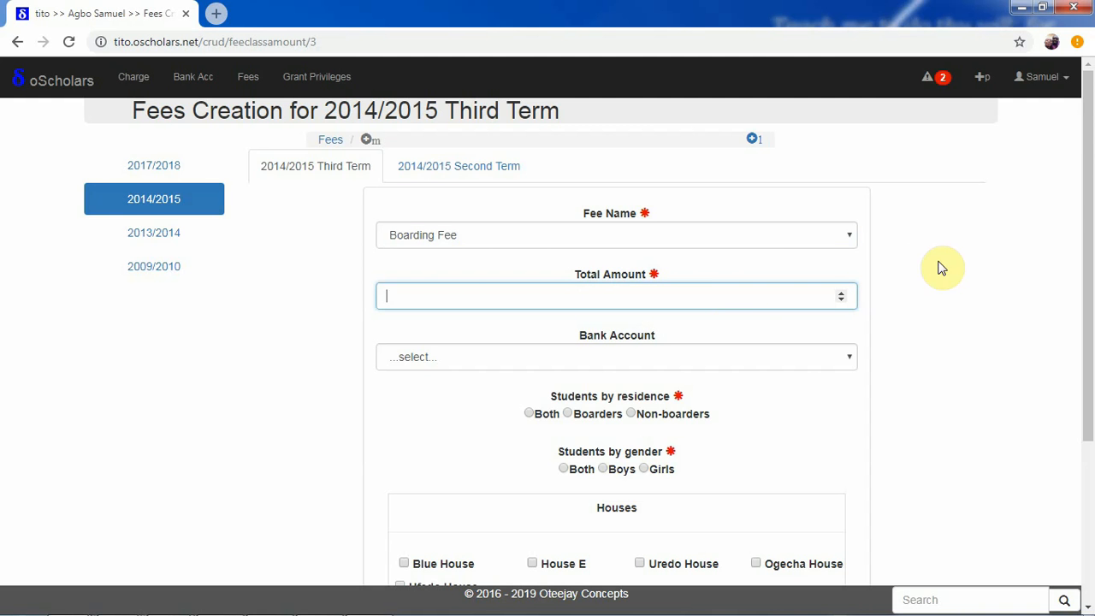
# Review the bank account choices and the student residence, gender, house and term-arm options for the boarding fee.
pyautogui.moveTo(1089, 236); pyautogui.dragTo(1084, 333)
pyautogui.click(705, 203)
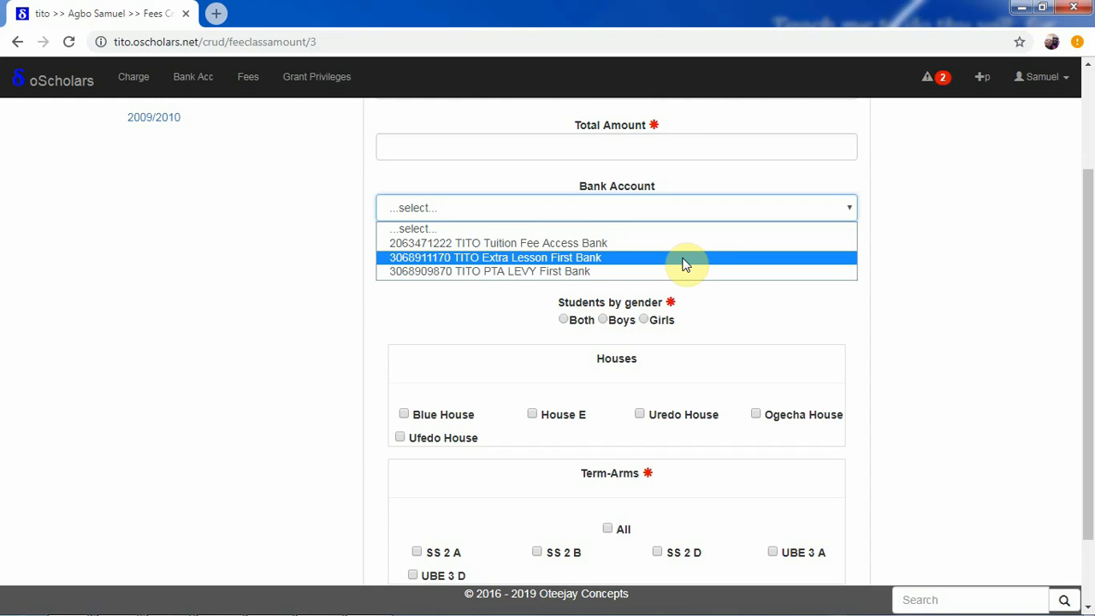
pyautogui.click(645, 193)
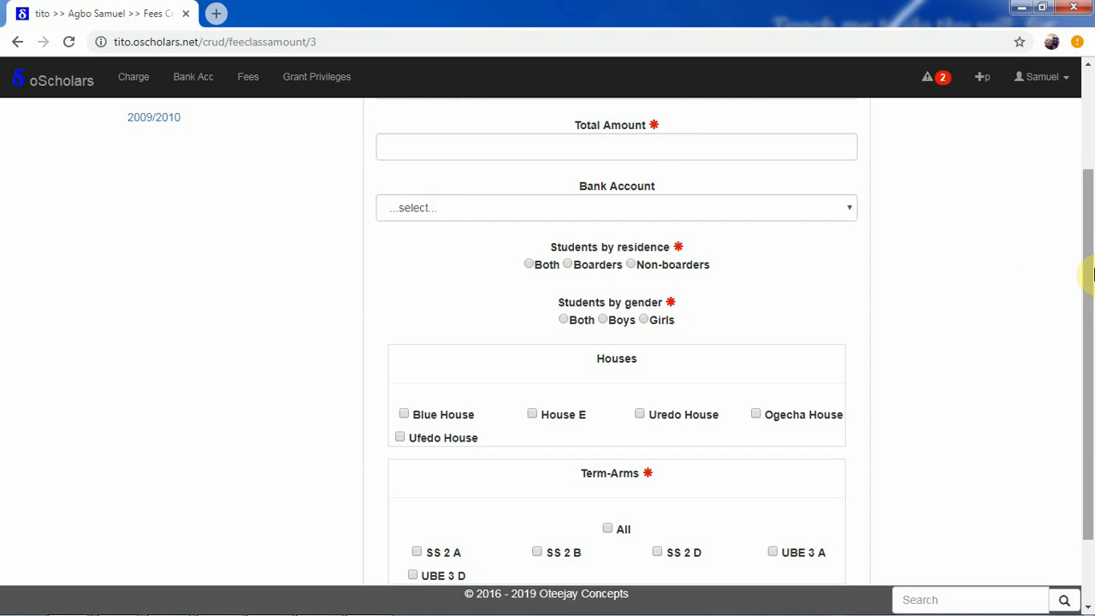
pyautogui.moveTo(1089, 275); pyautogui.dragTo(1091, 335)
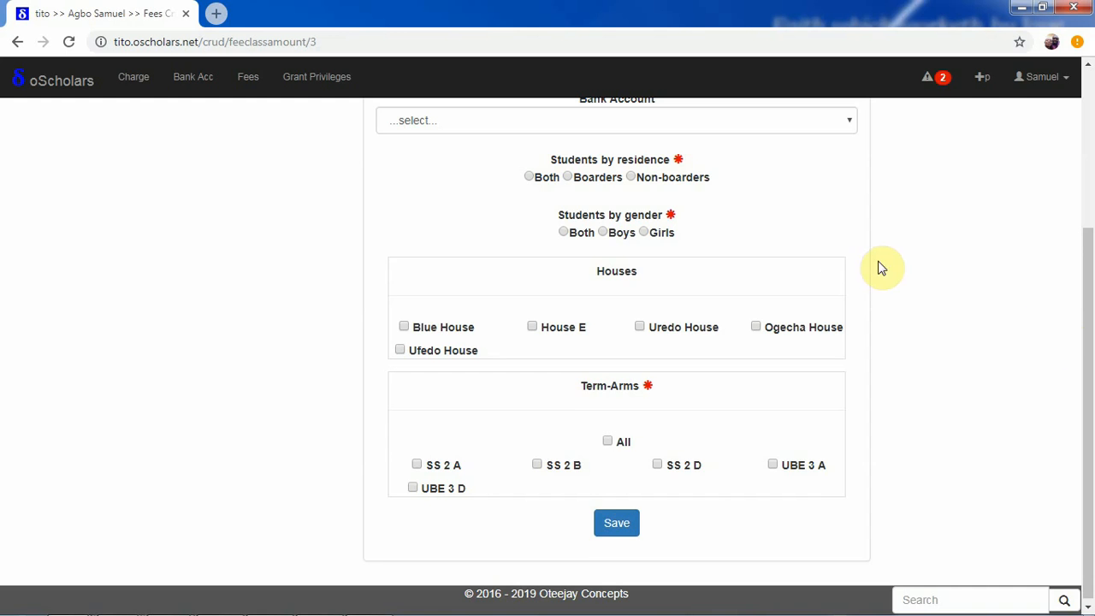
pyautogui.moveTo(1088, 355); pyautogui.dragTo(1088, 392)
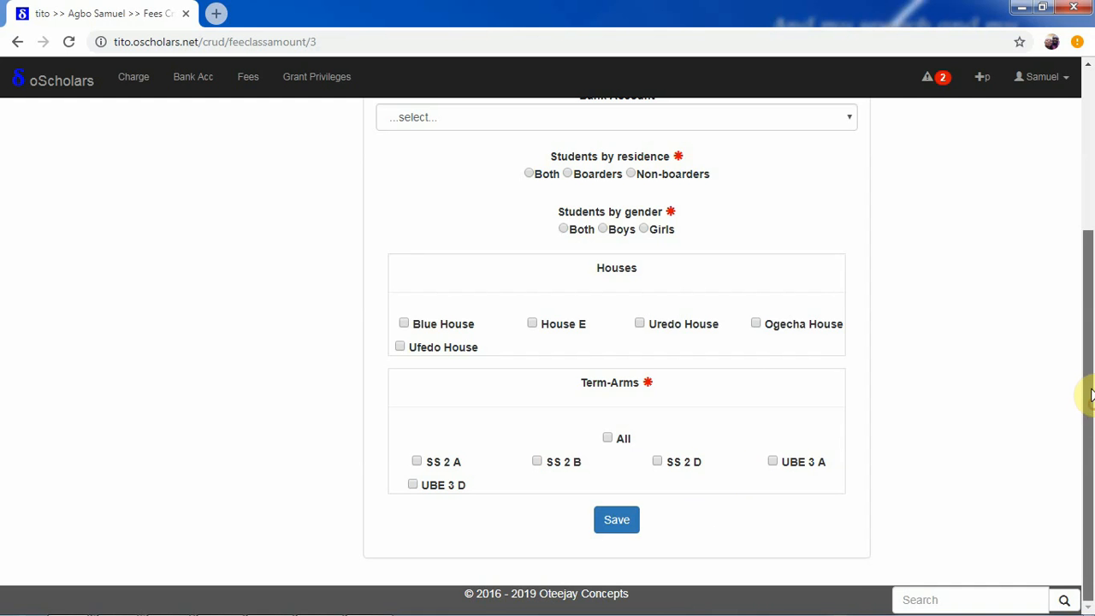
pyautogui.moveTo(1089, 391); pyautogui.dragTo(1087, 220)
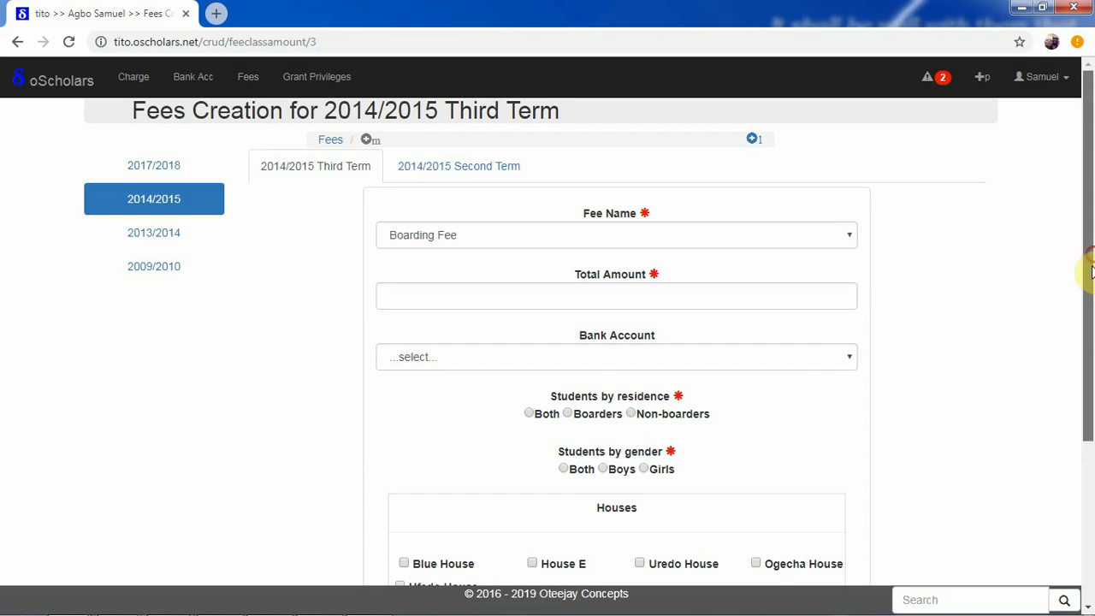
pyautogui.moveTo(1083, 268); pyautogui.dragTo(1091, 205)
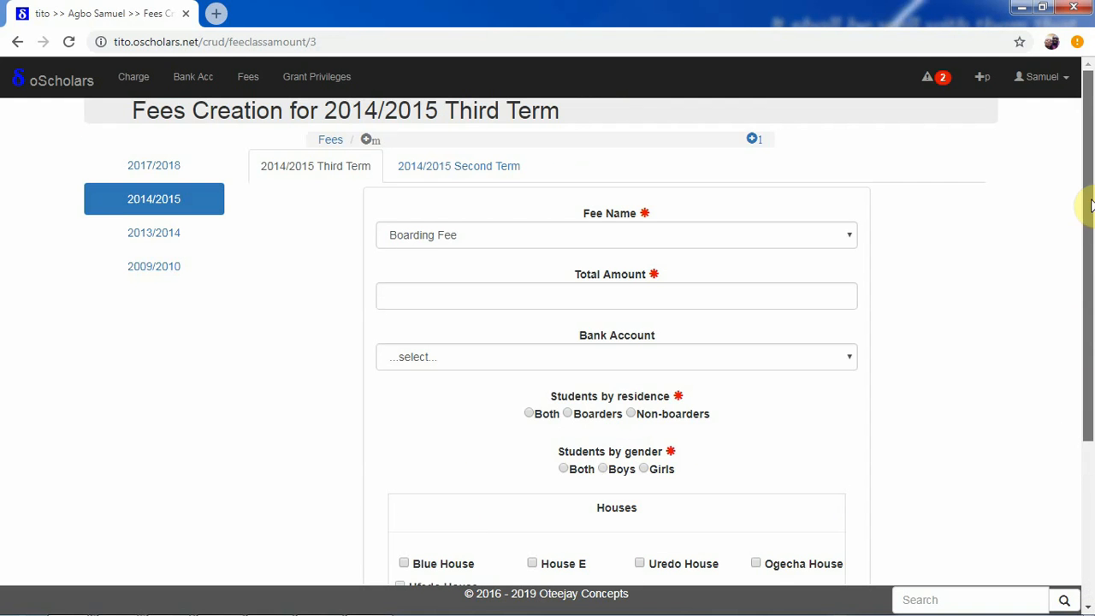
# View the single-fee creation form for 2014/2015 Third Term, then return to the multiple-fee form.
pyautogui.click(754, 141)
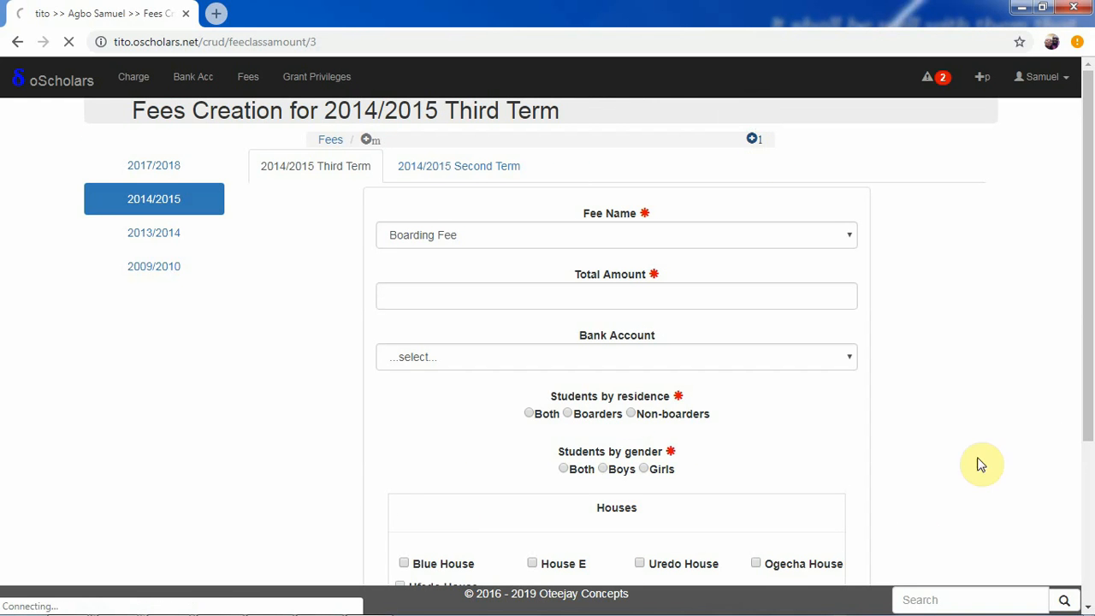
pyautogui.moveTo(1091, 322); pyautogui.dragTo(1083, 419)
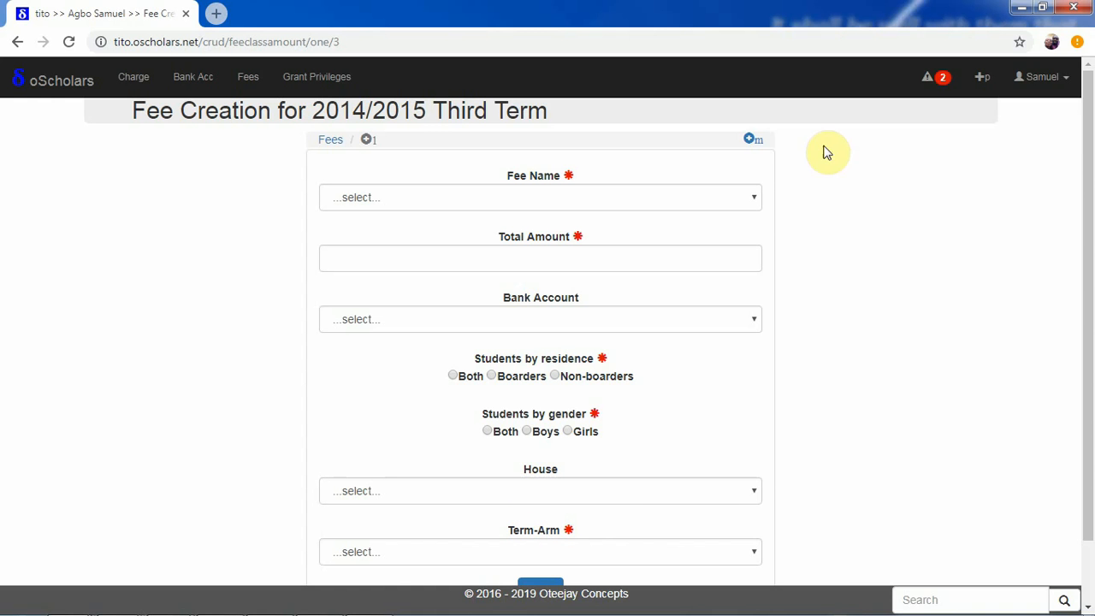
pyautogui.click(759, 142)
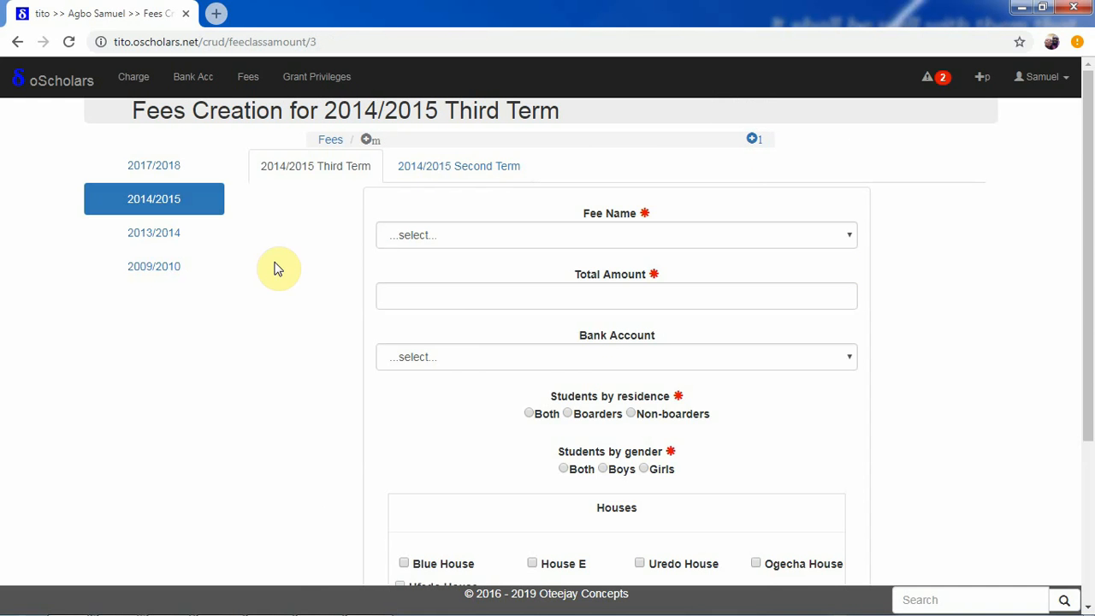
pyautogui.moveTo(1085, 146)
pyautogui.mouseDown()
pyautogui.moveTo(1085, 305)
pyautogui.moveTo(1085, 151)
pyautogui.mouseUp()
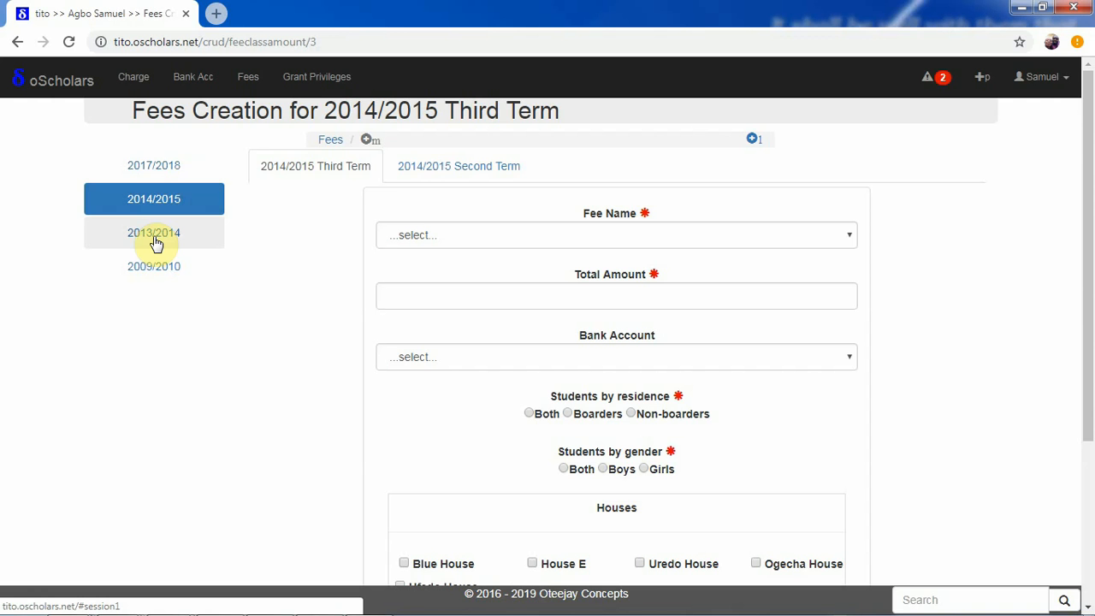
# Open the list of existing 2014/2015 Third Term fees and show its house filter options.
pyautogui.click(331, 140)
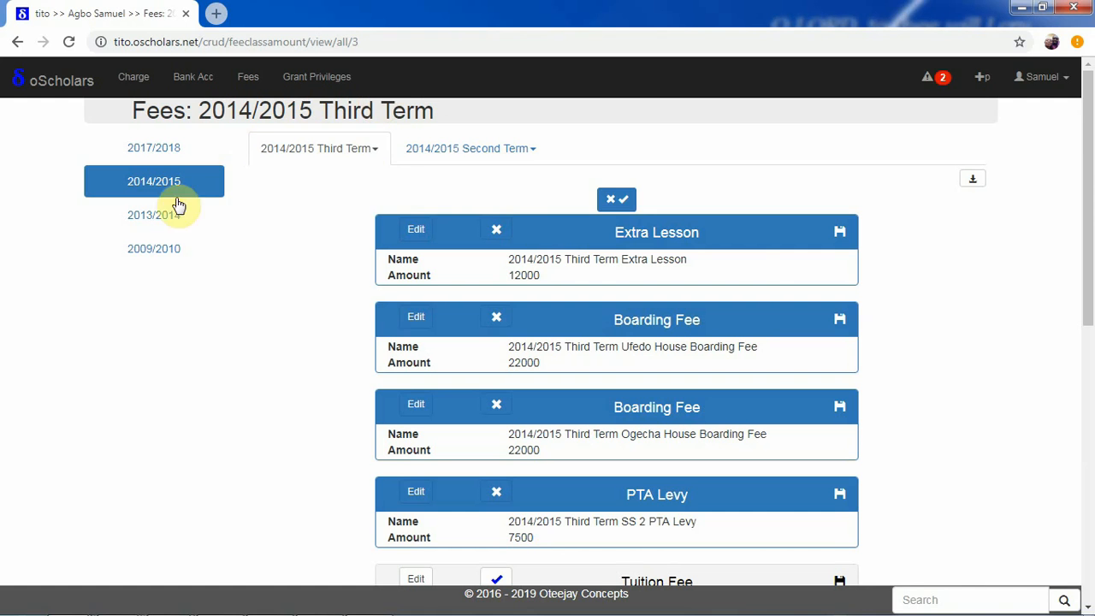
pyautogui.click(360, 148)
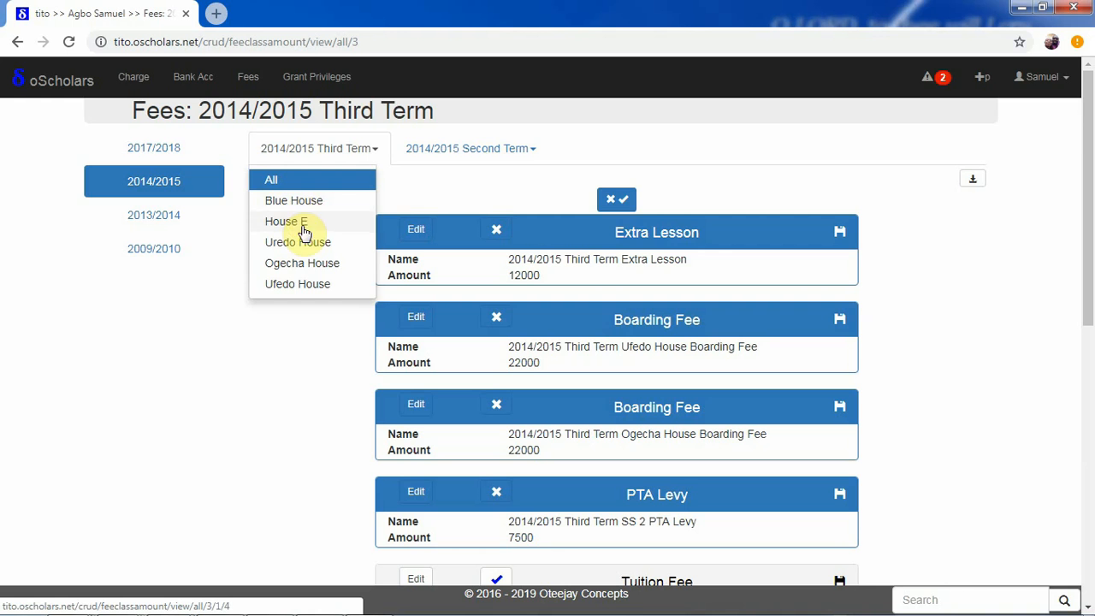
# View the Multiple Activate/Deactivate dialog for the term's fees and close it without submitting changes.
pyautogui.click(616, 198)
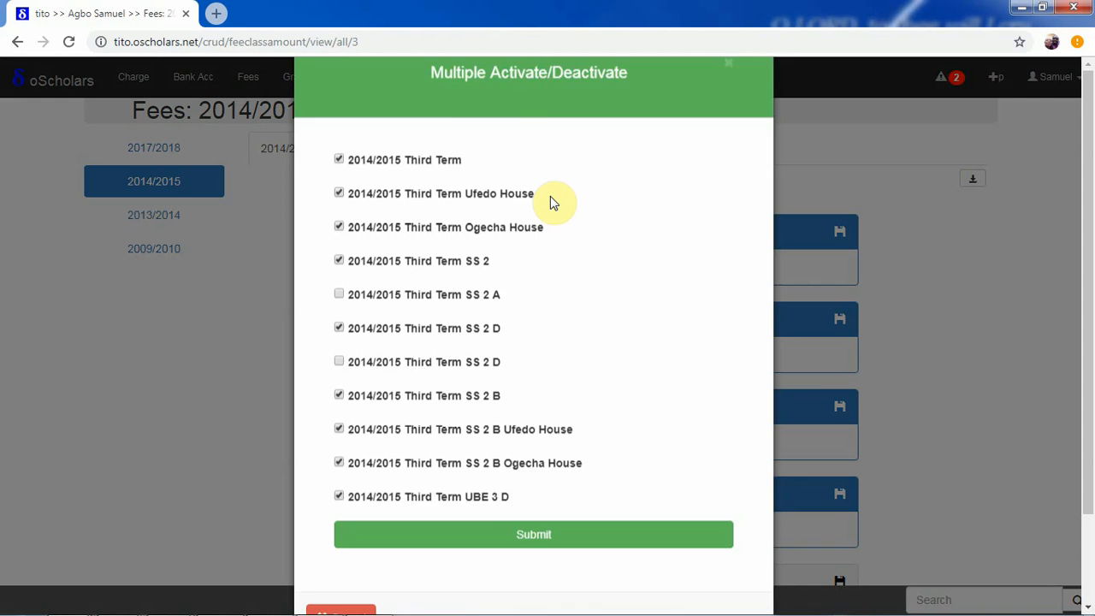
pyautogui.click(728, 120)
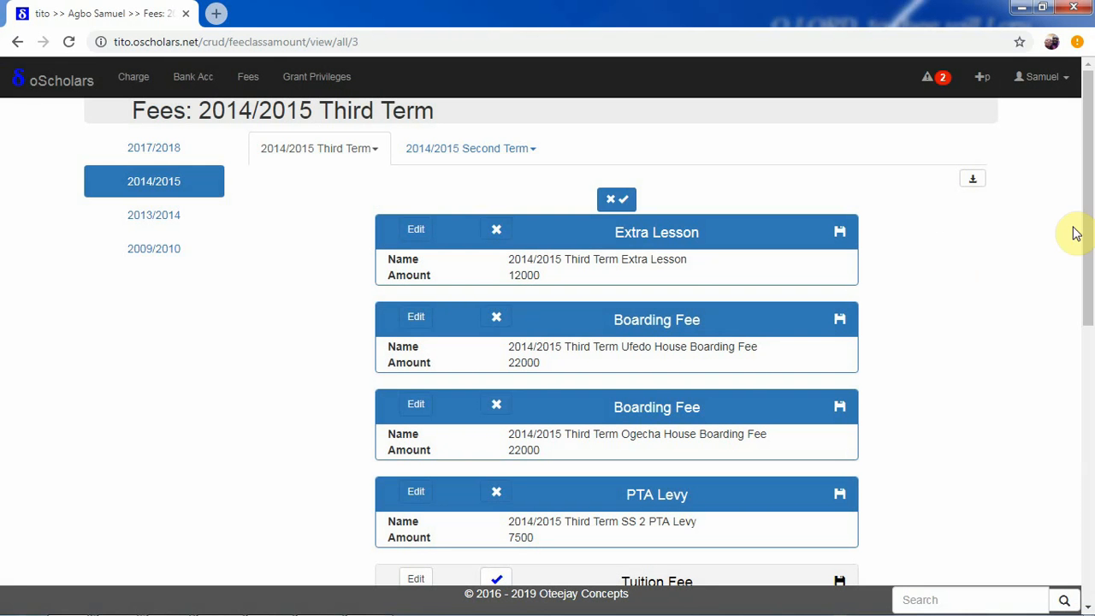
pyautogui.moveTo(1091, 229); pyautogui.dragTo(1091, 197)
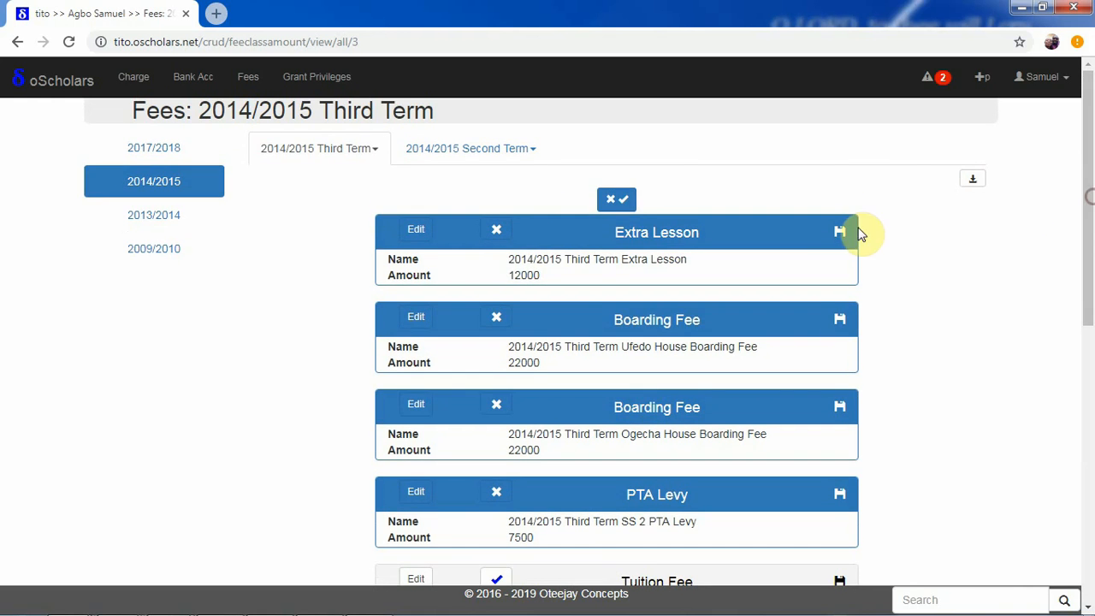
pyautogui.click(617, 204)
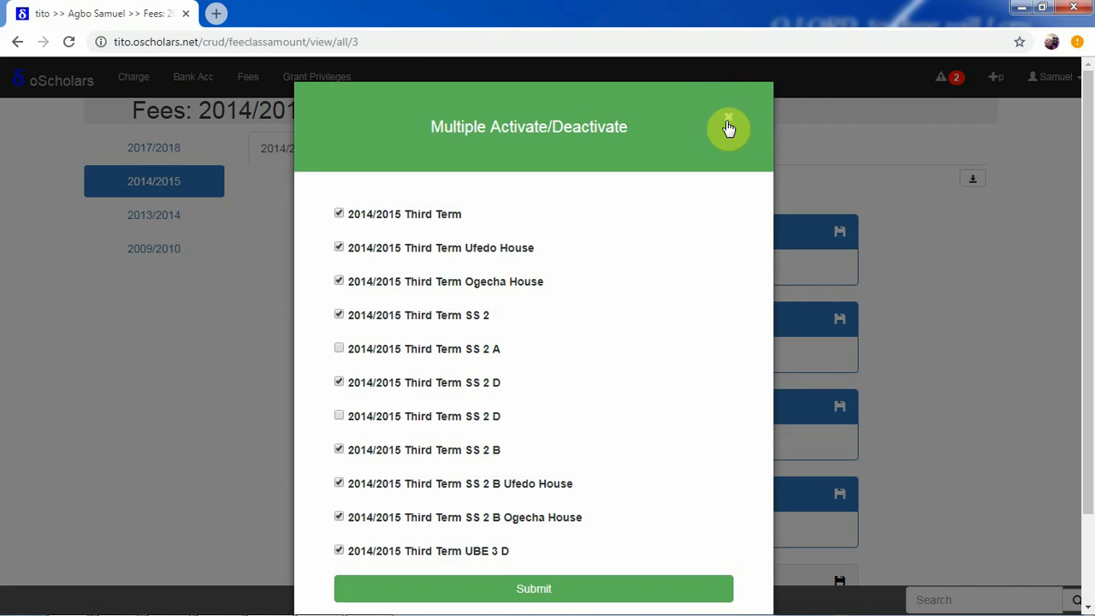
pyautogui.click(728, 127)
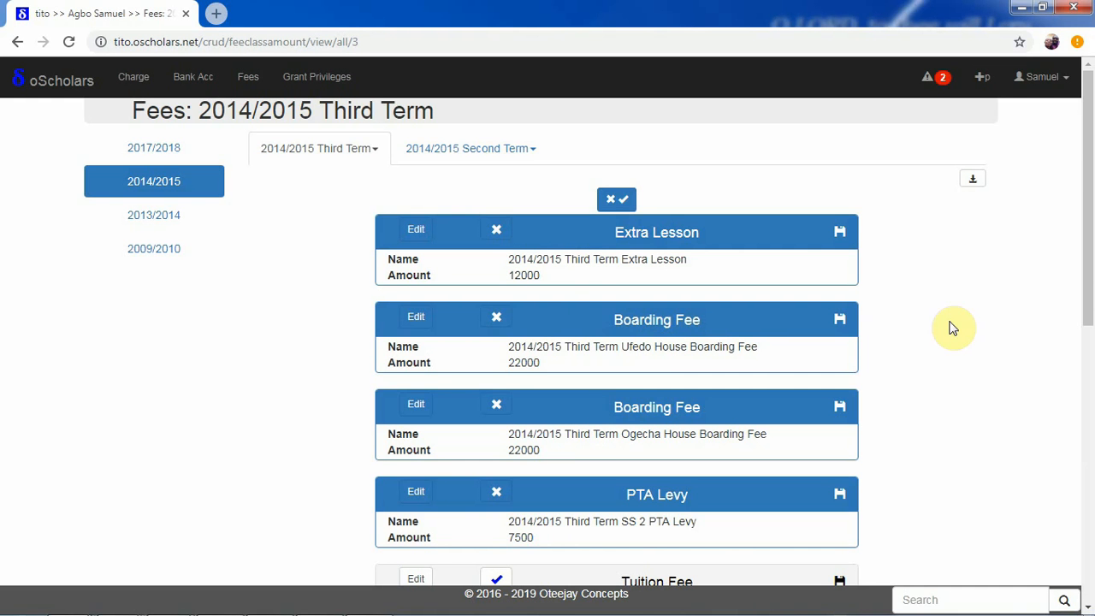
# Open the 2014/2015 Third Term SS 2 B Ufedo House Boarding Fee for editing and review its houses and term-arms.
pyautogui.moveTo(1088, 265); pyautogui.dragTo(1086, 572)
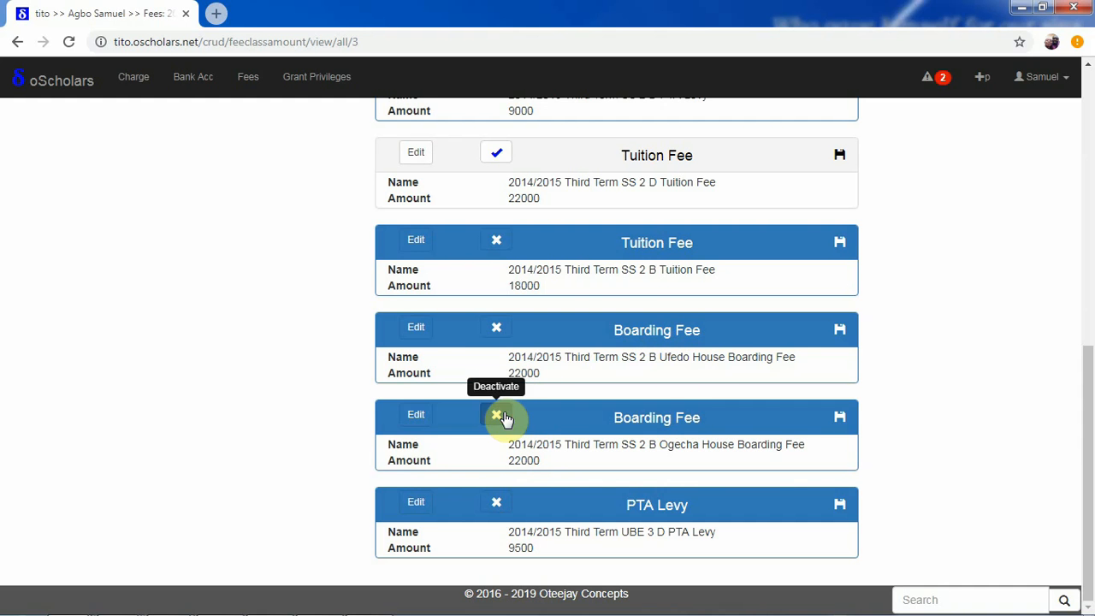
pyautogui.click(418, 329)
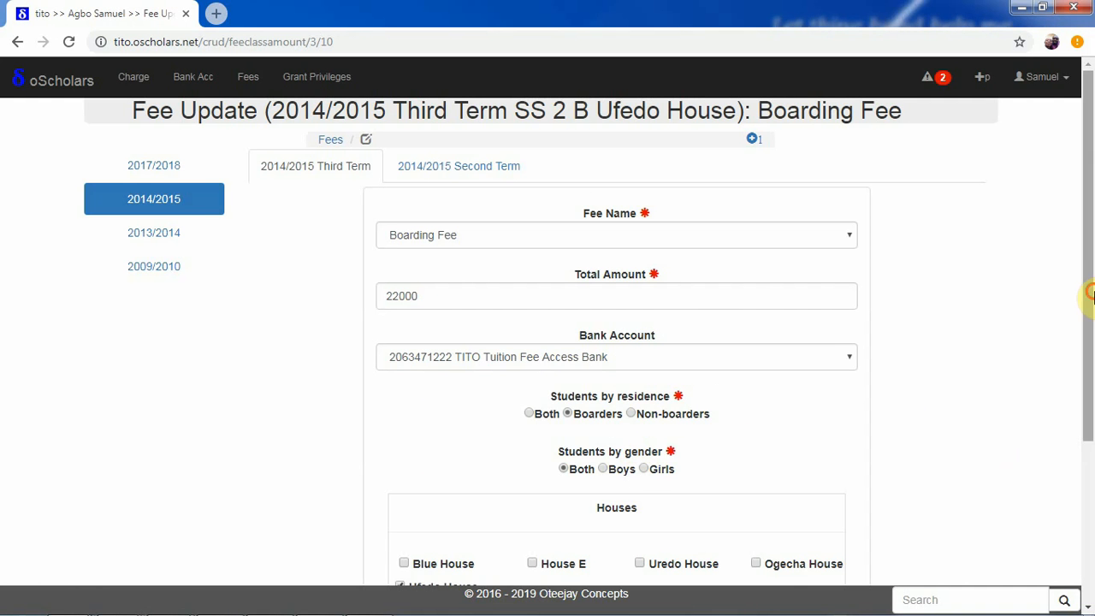
pyautogui.moveTo(1087, 293); pyautogui.dragTo(1088, 472)
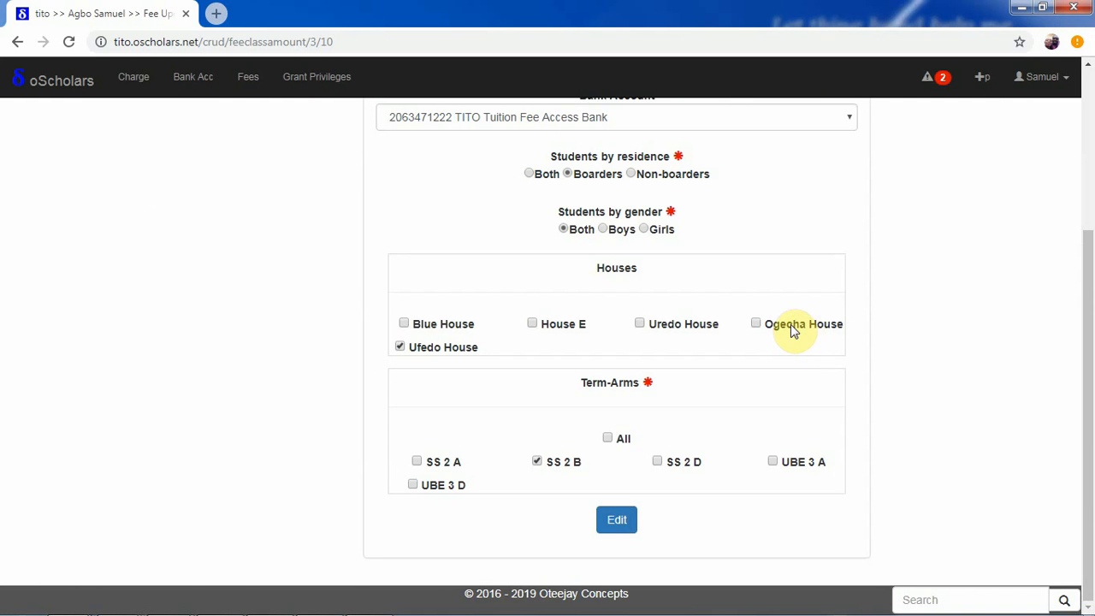
# Add Ogecha House to the SS 2 B Ufedo House Boarding Fee, save the edit, and return to the term's fee list.
pyautogui.moveTo(1087, 342); pyautogui.dragTo(1070, 238)
pyautogui.moveTo(1083, 325); pyautogui.dragTo(1078, 400)
pyautogui.click(620, 523)
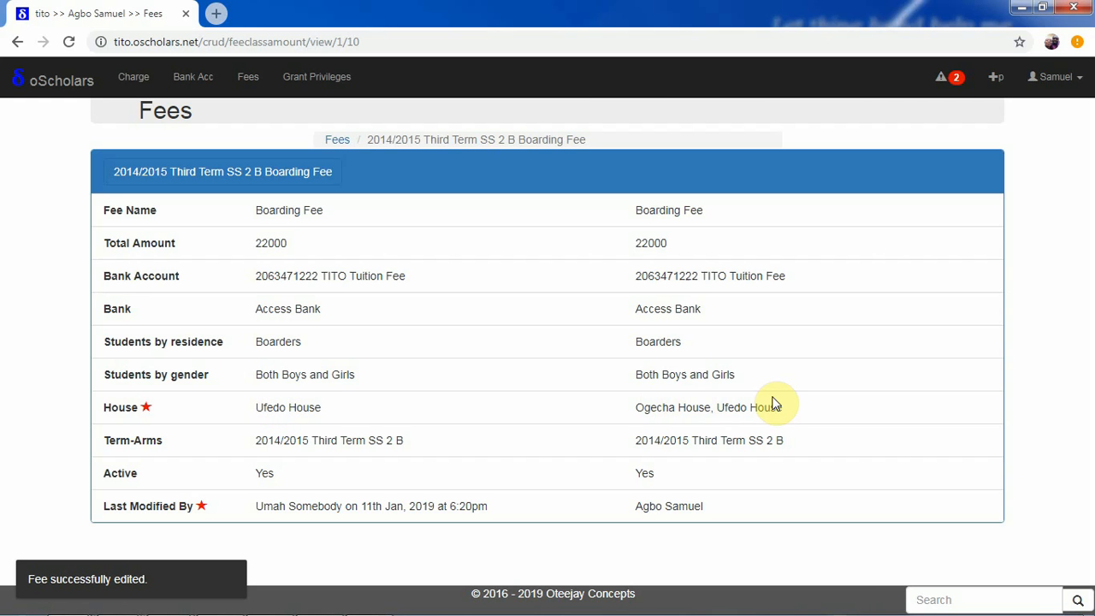
pyautogui.click(17, 41)
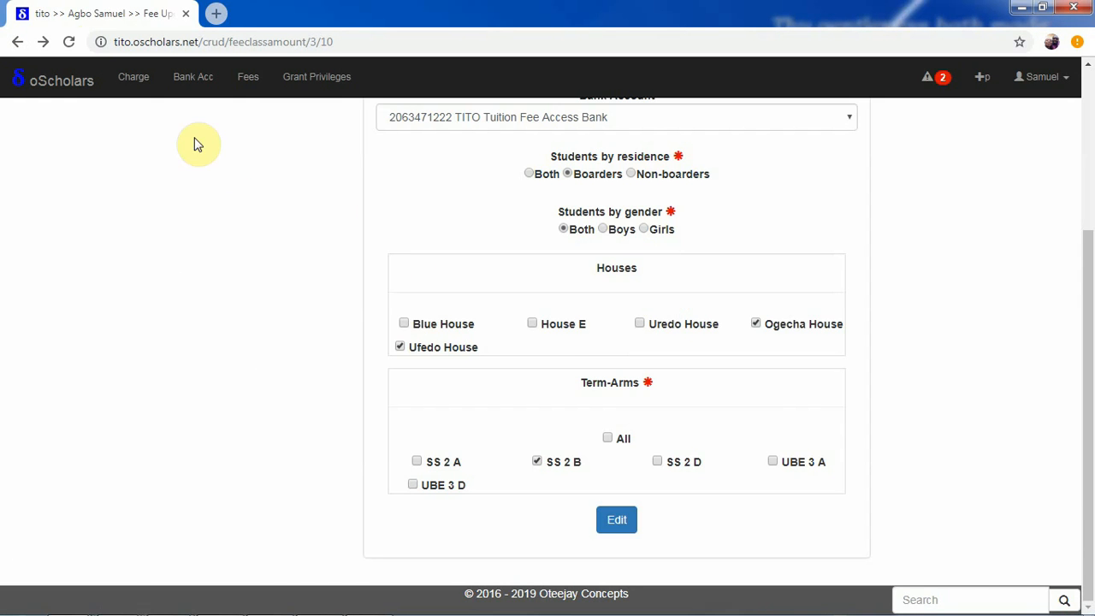
pyautogui.click(19, 42)
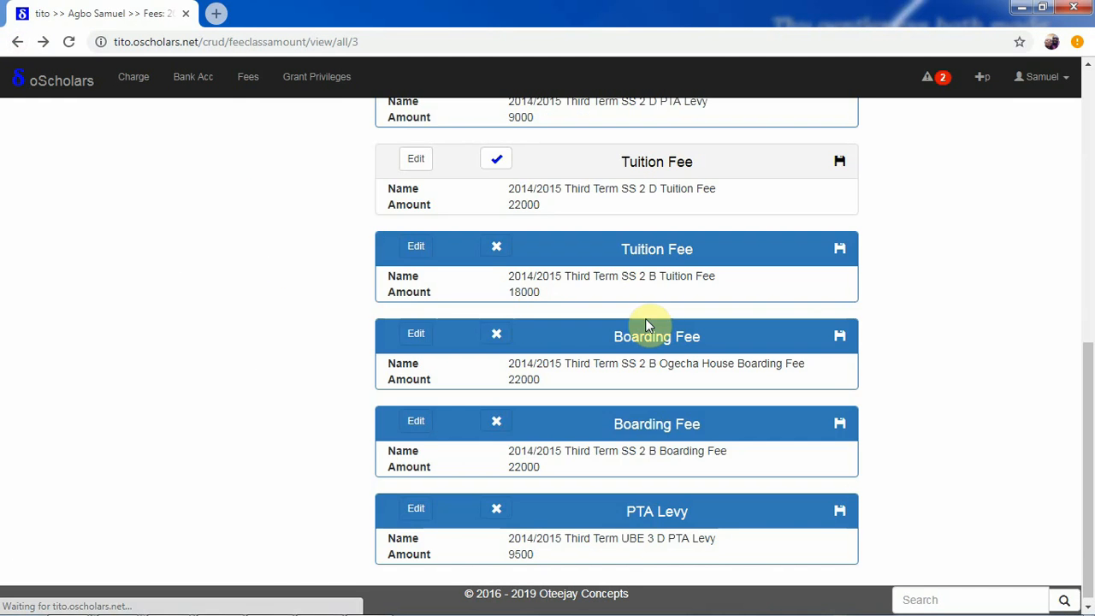
# Deactivate the 2014/2015 Third Term SS 2 B Ogecha House Boarding Fee and return to the fee list.
pyautogui.scroll(-1, 1090, 379)
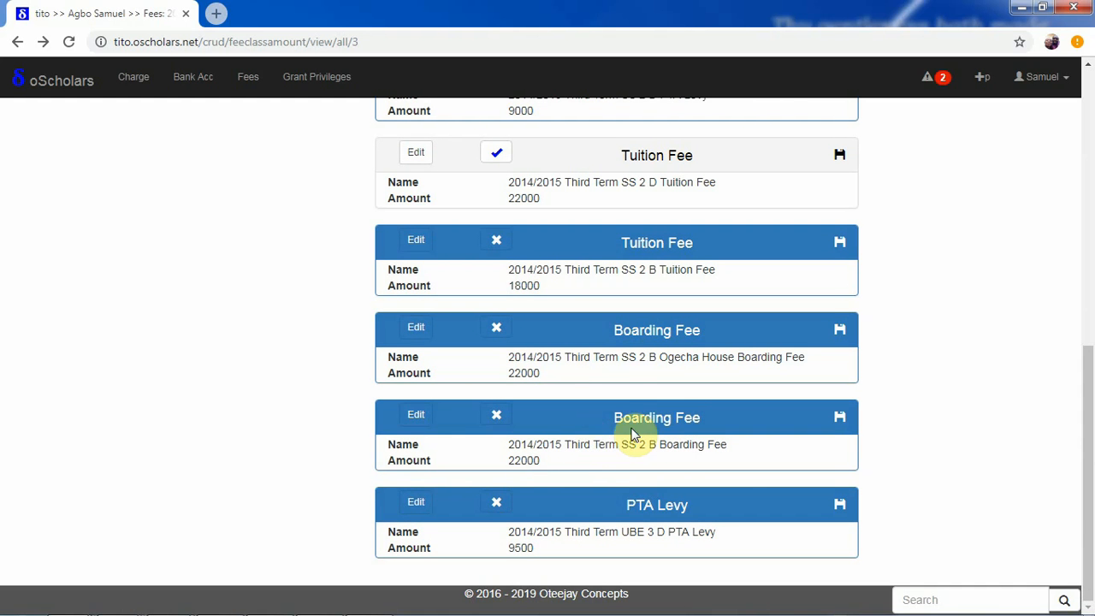
pyautogui.click(499, 334)
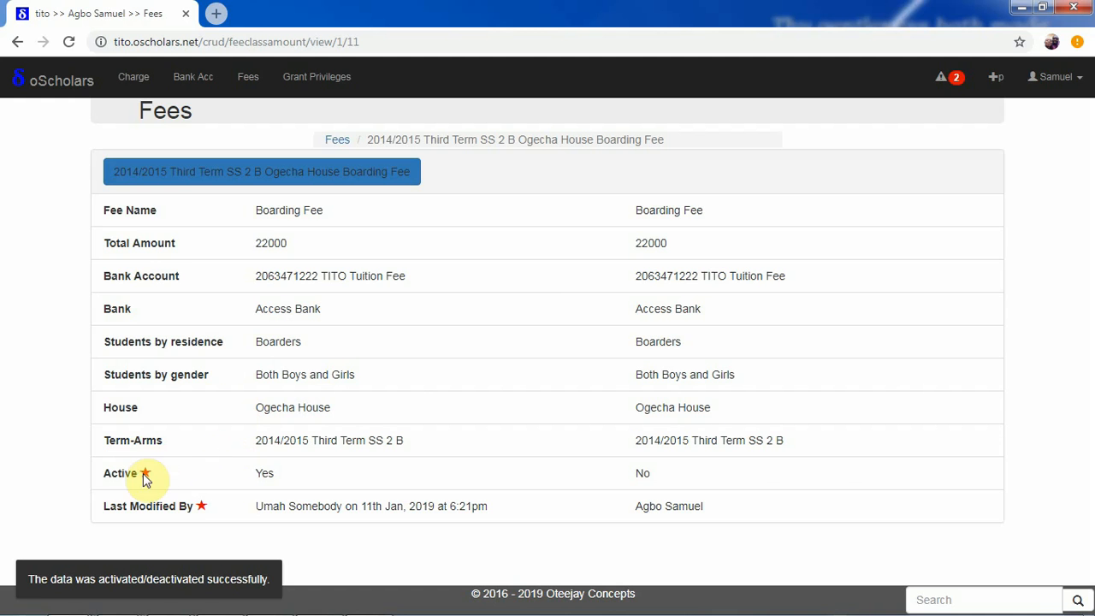
pyautogui.click(17, 41)
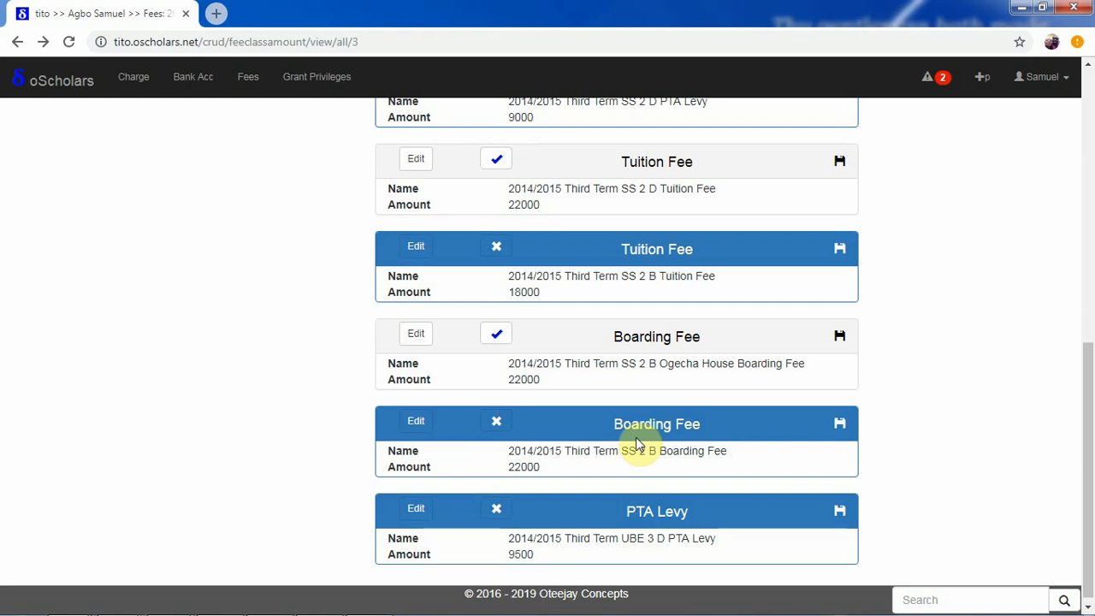
# View the change details of the SS 2 B Boarding Fee and the SS 2 B Ogecha House Boarding Fee, returning to the list after each.
pyautogui.moveTo(1088, 425); pyautogui.dragTo(1088, 403)
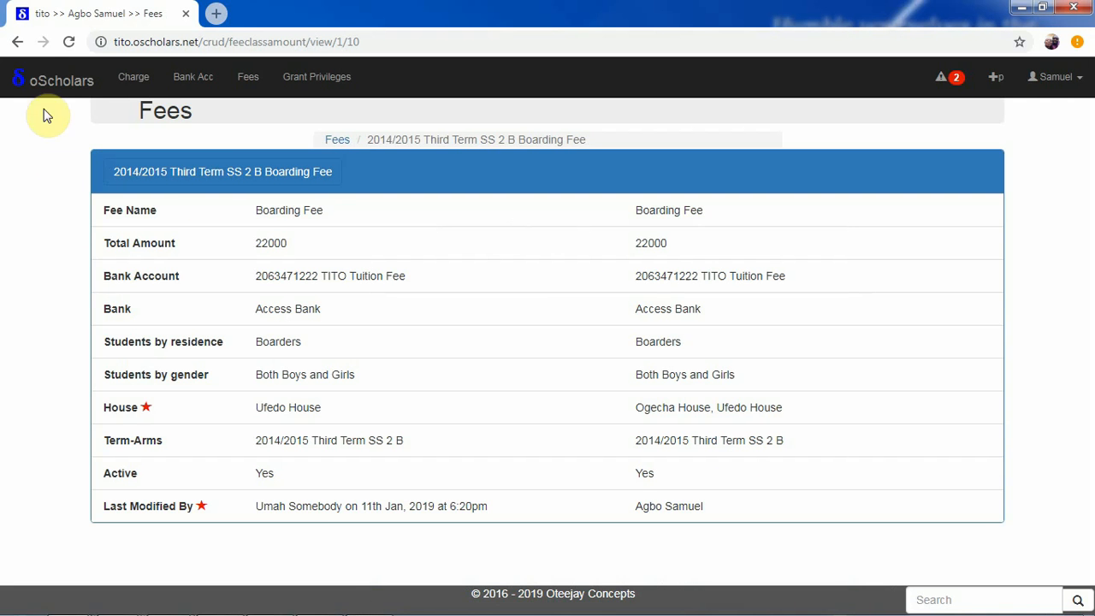
pyautogui.click(20, 41)
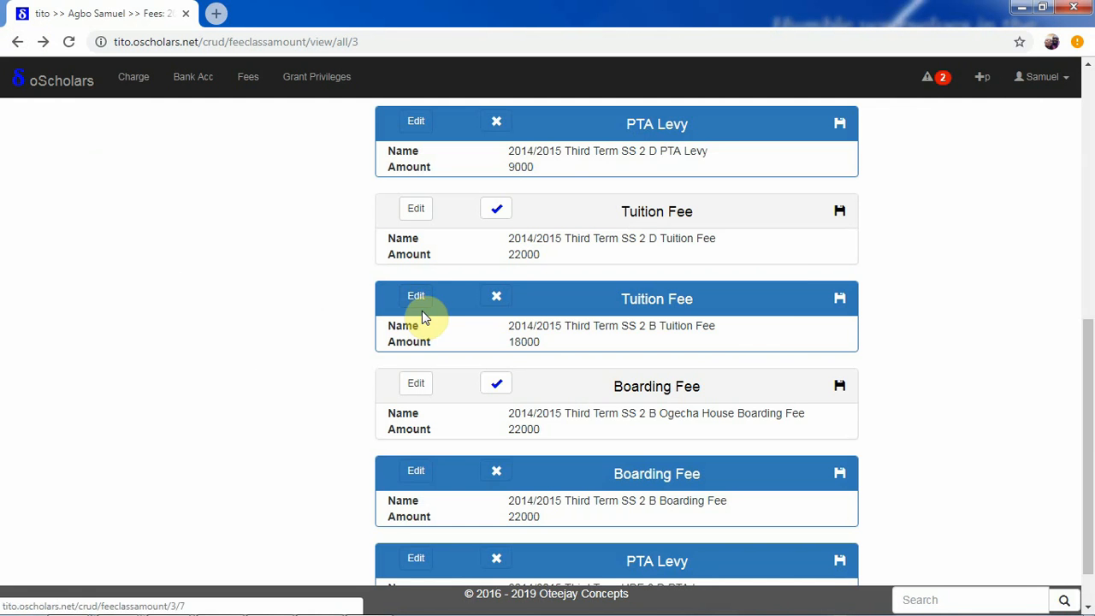
pyautogui.click(840, 389)
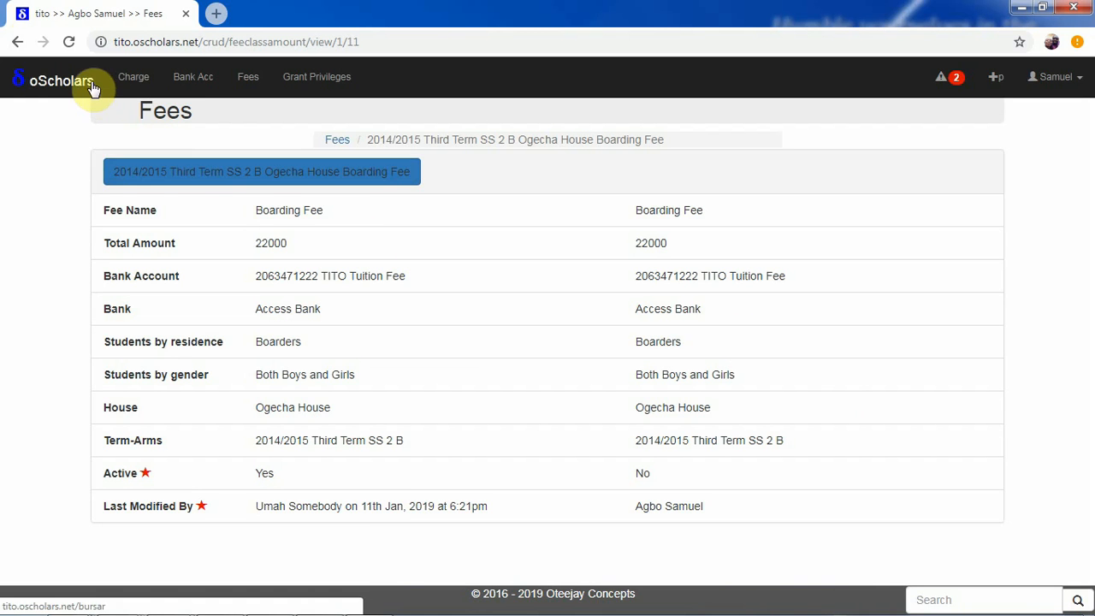
pyautogui.click(17, 41)
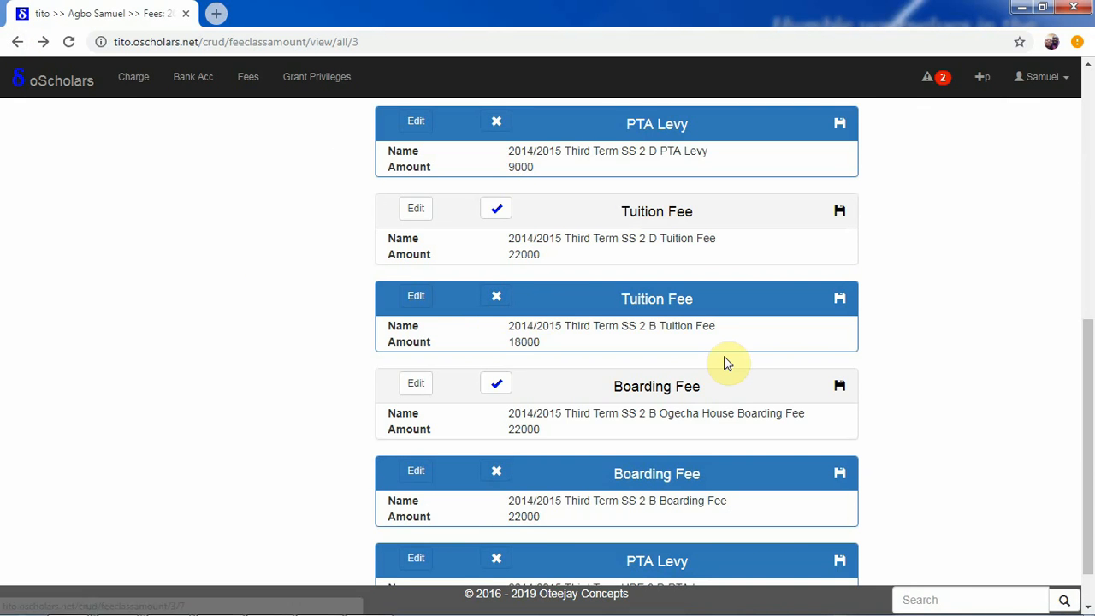
# Download the 2014/2015 Third Term fees as an Excel worksheet into New folder (2) and show the file in its folder.
pyautogui.moveTo(1087, 395); pyautogui.dragTo(1086, 171)
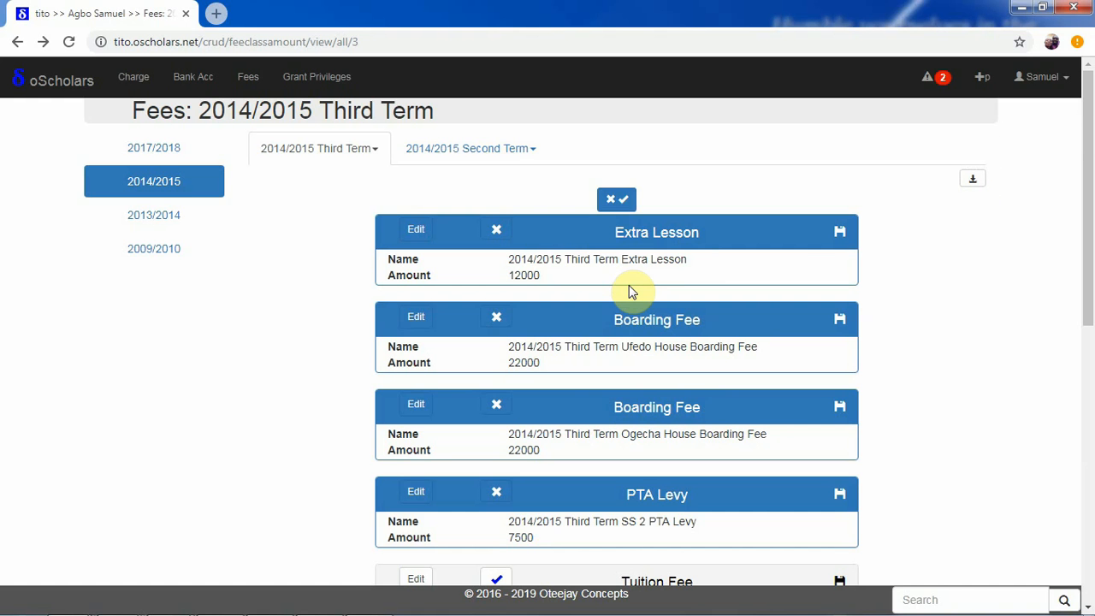
pyautogui.click(978, 183)
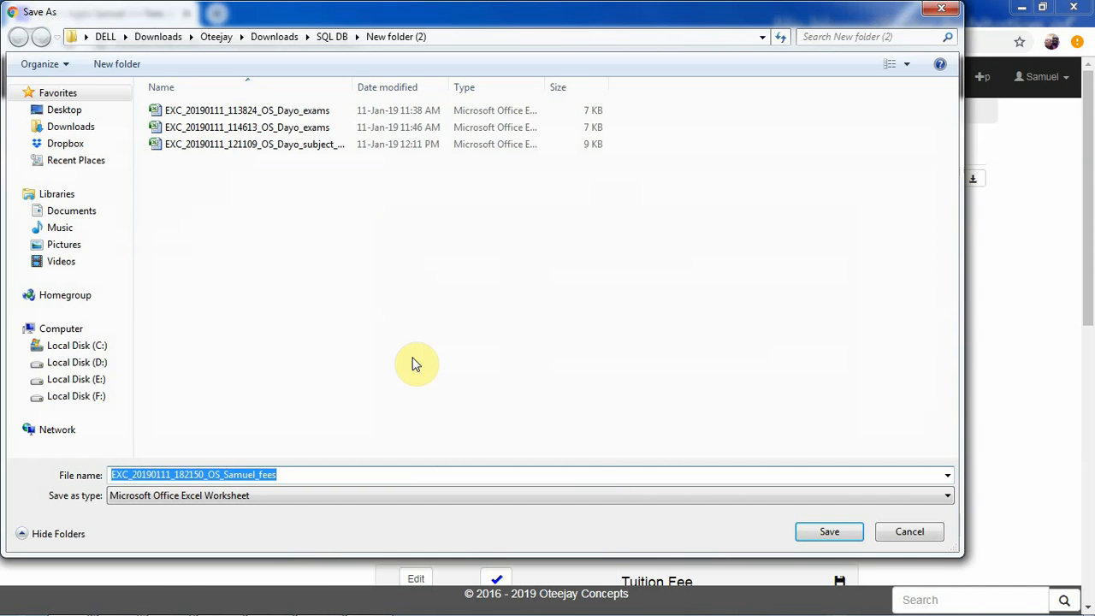
pyautogui.click(826, 532)
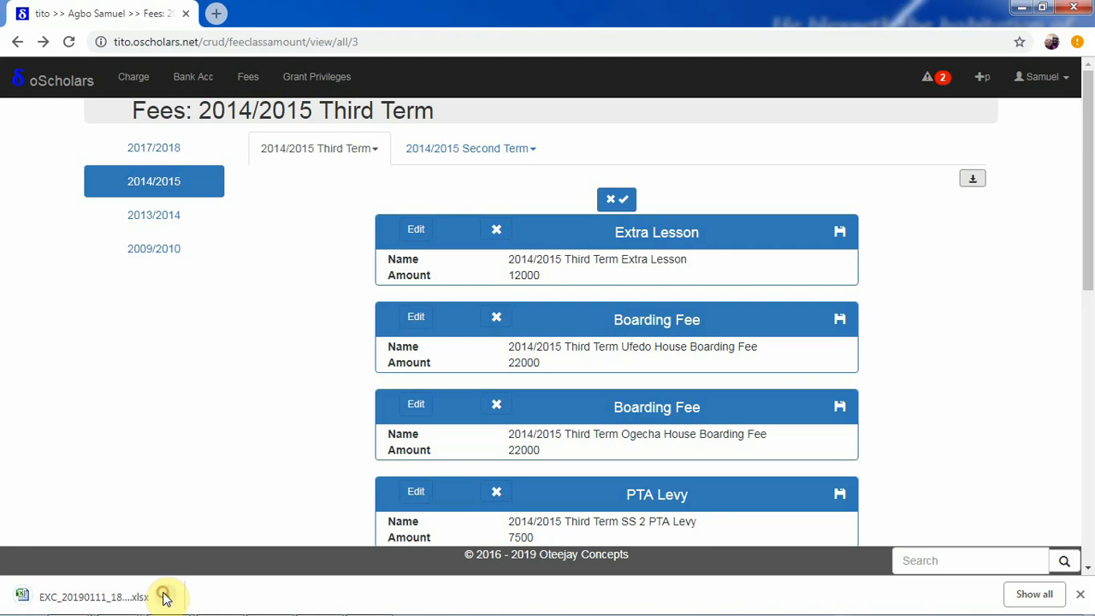
pyautogui.click(166, 596)
pyautogui.click(209, 539)
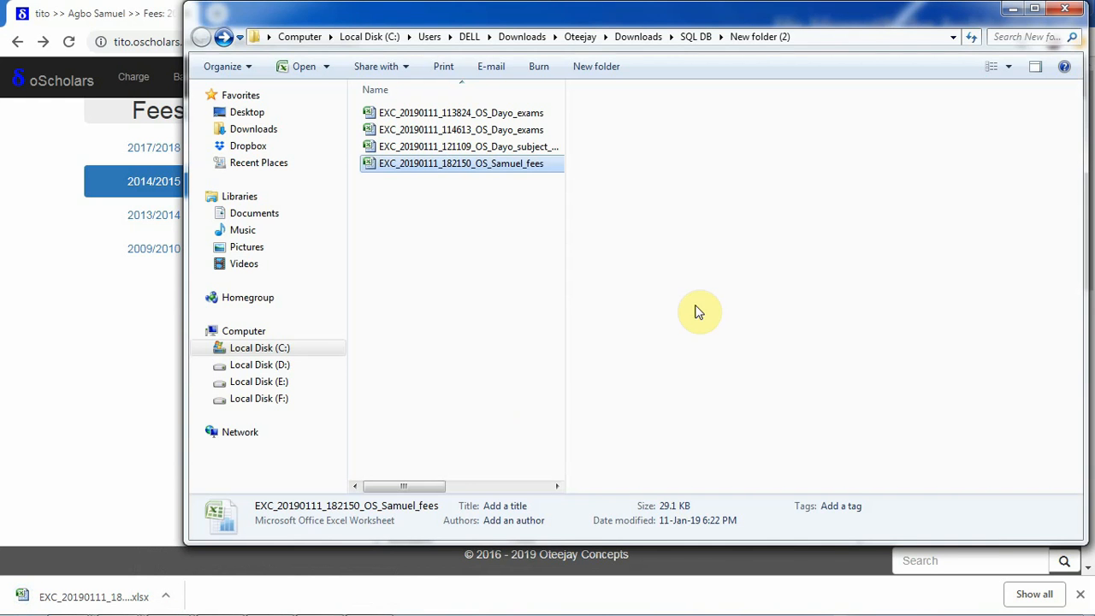